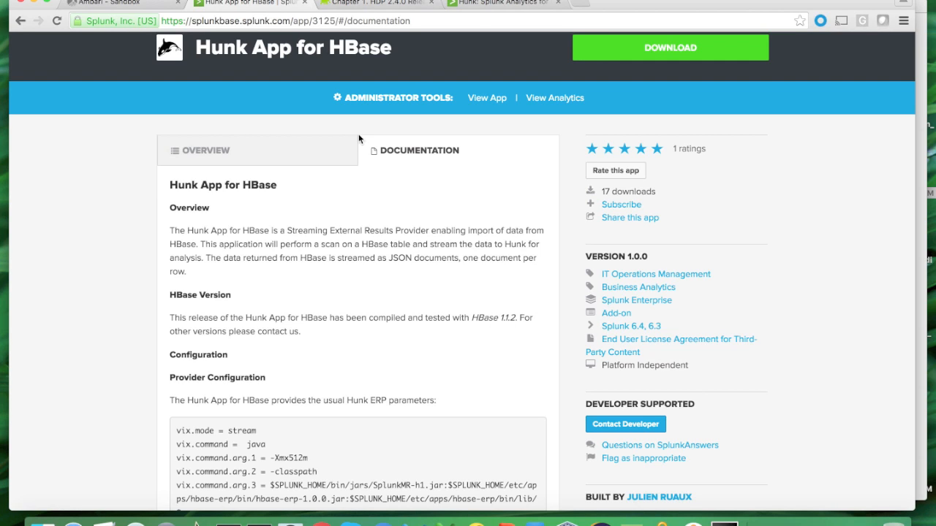
Check the Apache HBase version in the HDP 2.4.0 release notes and return to the Hunk App for HBase documentation
{"action": "left_click", "coordinate": [364, 5]}
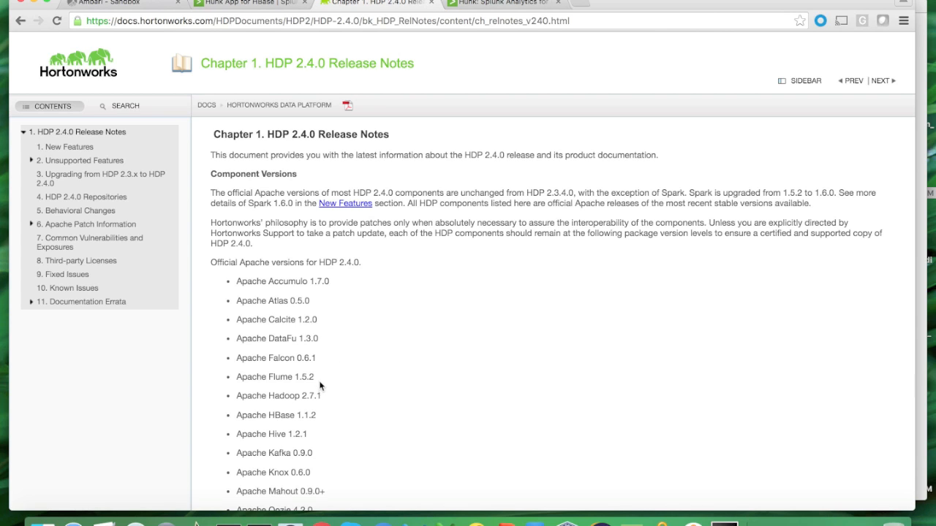
{"action": "left_click_drag", "start_coordinate": [316, 414], "coordinate": [235, 415]}
{"action": "left_click", "coordinate": [349, 414]}
{"action": "key", "text": "ctrl+shift+Tab"}
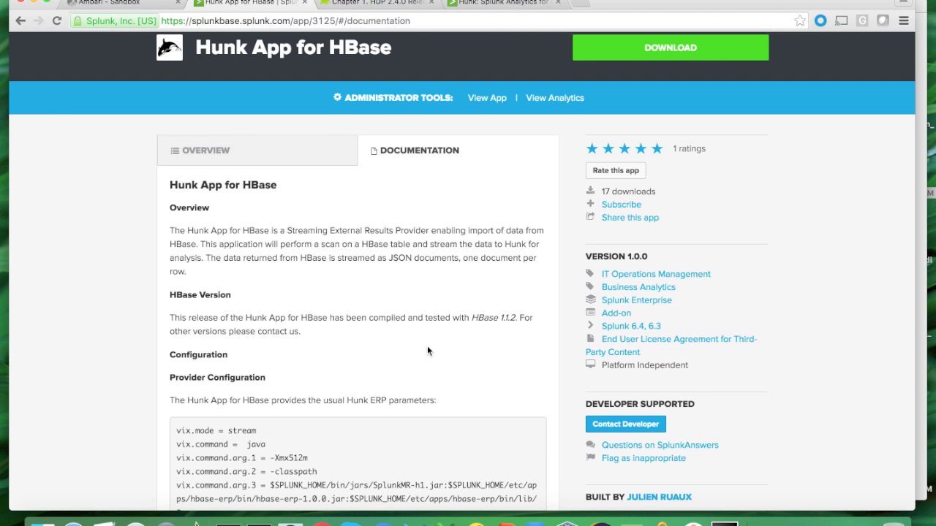
Examine the provider configuration in the Hunk App documentation, highlighting the hbase.zookeeper.quorum and zookeeper.znode.parent parameter names
{"action": "scroll", "coordinate": [427, 350], "scroll_direction": "down", "scroll_amount": 5}
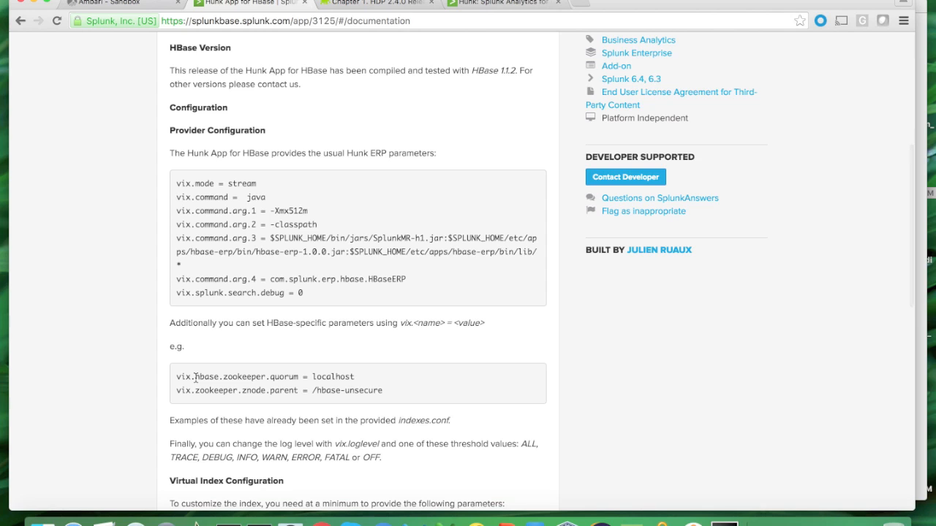
{"action": "left_click_drag", "start_coordinate": [194, 377], "coordinate": [302, 377]}
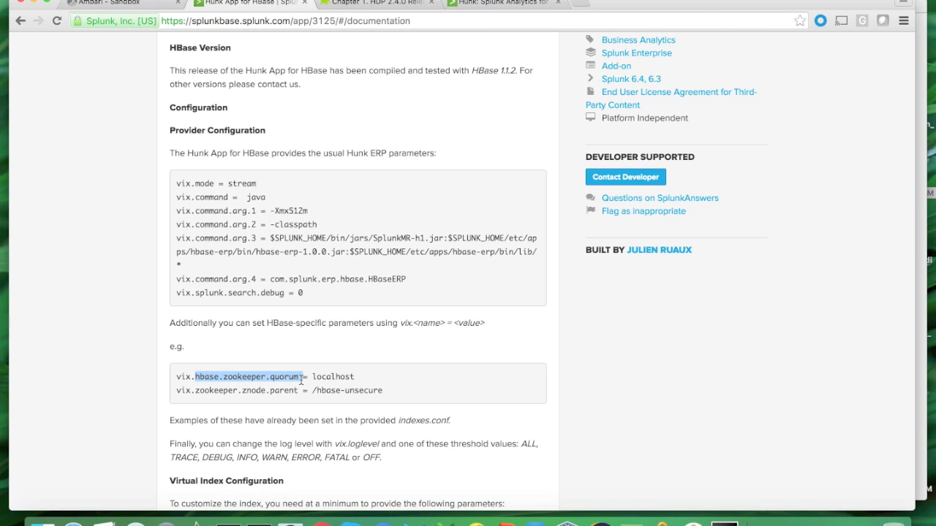
{"action": "left_click_drag", "start_coordinate": [195, 390], "coordinate": [299, 391]}
{"action": "left_click", "coordinate": [305, 389]}
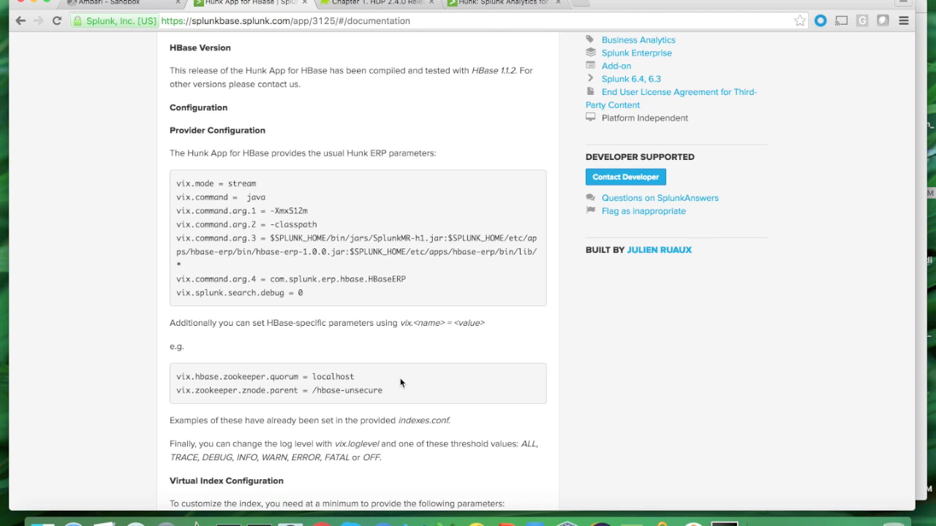
{"action": "scroll", "coordinate": [151, 189], "scroll_direction": "up", "scroll_amount": 4}
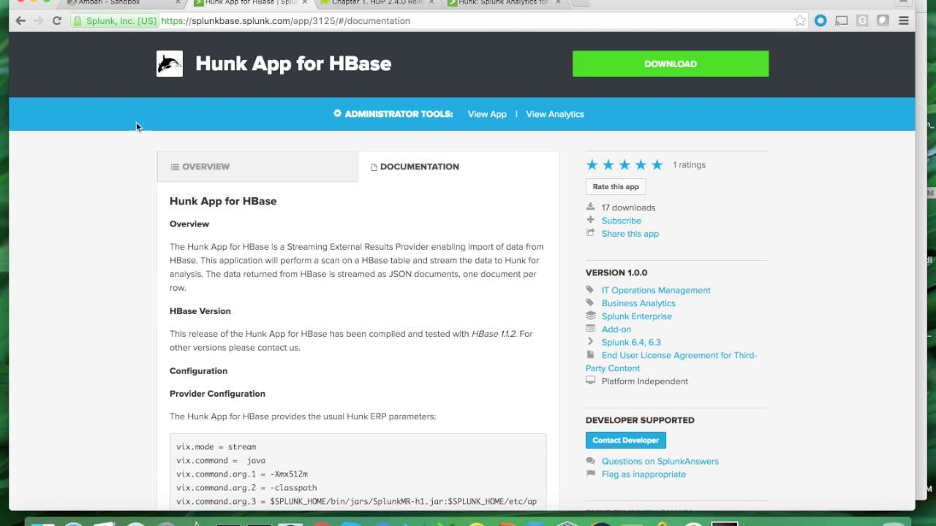
Open the HBase Master UI from the HBase service in Ambari and examine its user tables
{"action": "left_click", "coordinate": [115, 4]}
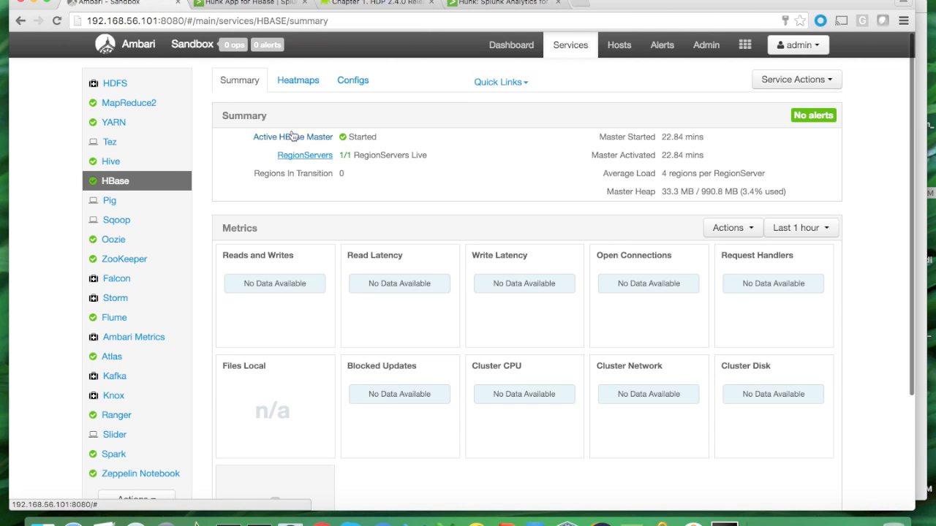
{"action": "left_click", "coordinate": [500, 83]}
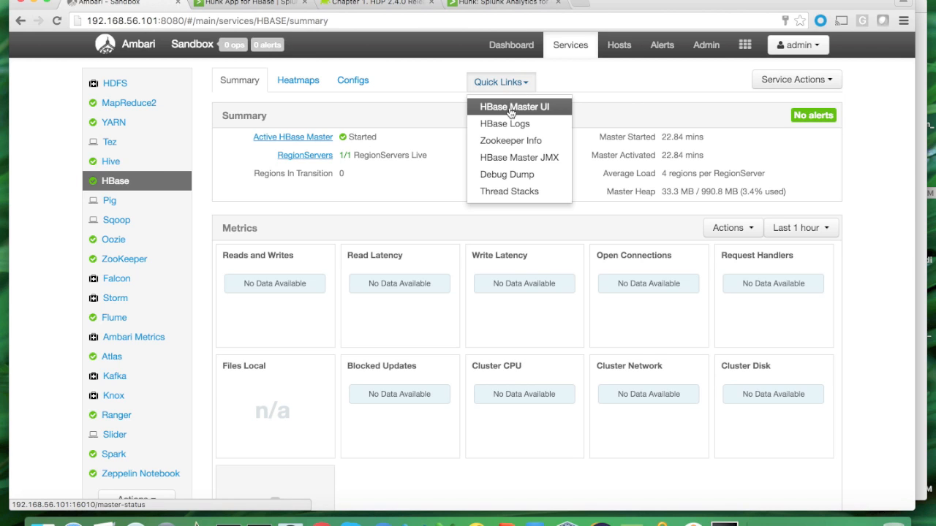
{"action": "left_click", "coordinate": [511, 110]}
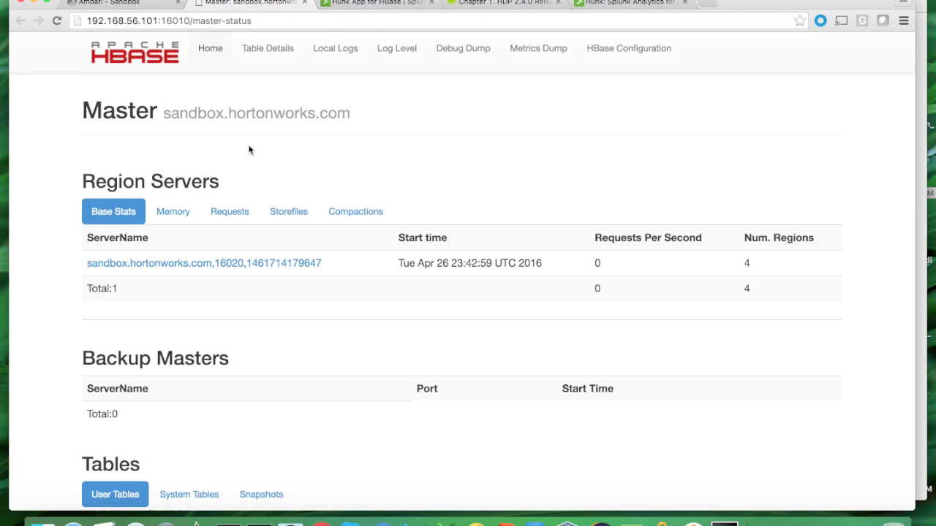
{"action": "scroll", "coordinate": [248, 149], "scroll_direction": "down", "scroll_amount": 5}
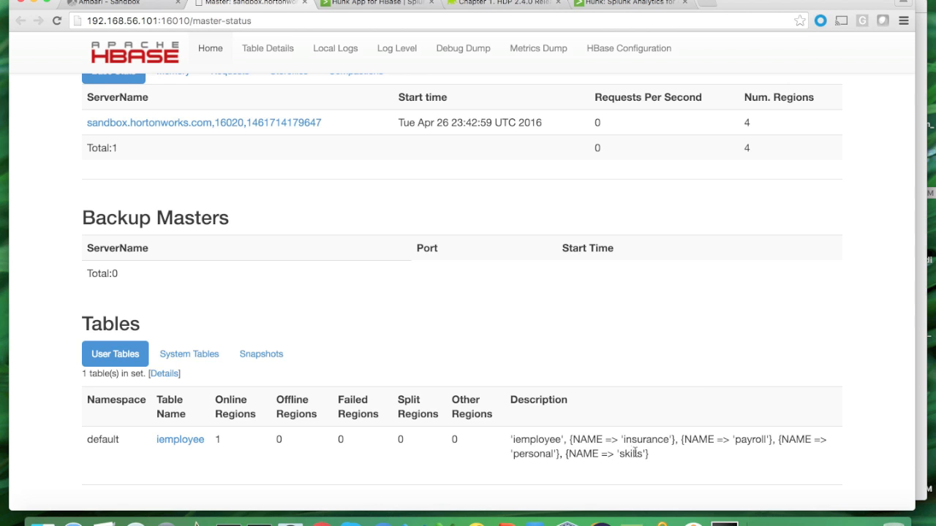
{"action": "scroll", "coordinate": [551, 356], "scroll_direction": "up", "scroll_amount": 5}
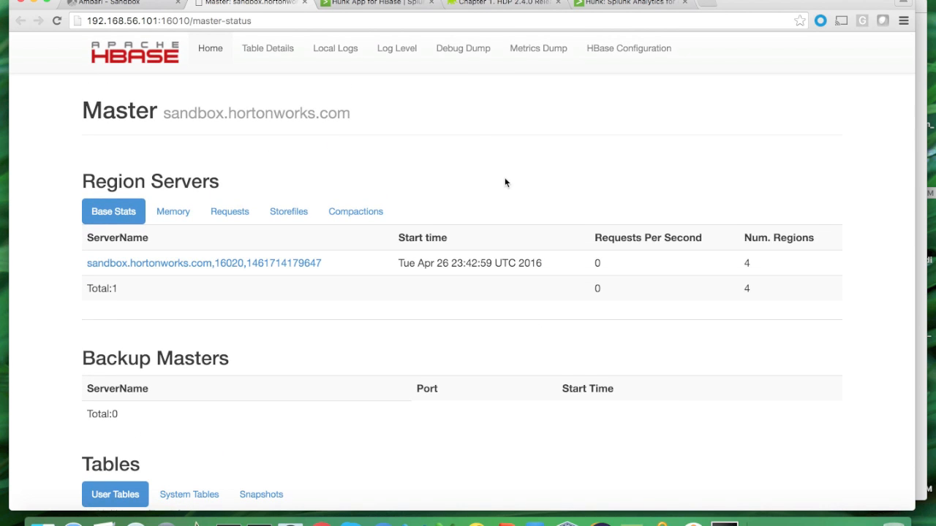
Open the HBase configuration and examine the scan output of the iemployee table in the terminal's HBase shell
{"action": "left_click", "coordinate": [618, 53]}
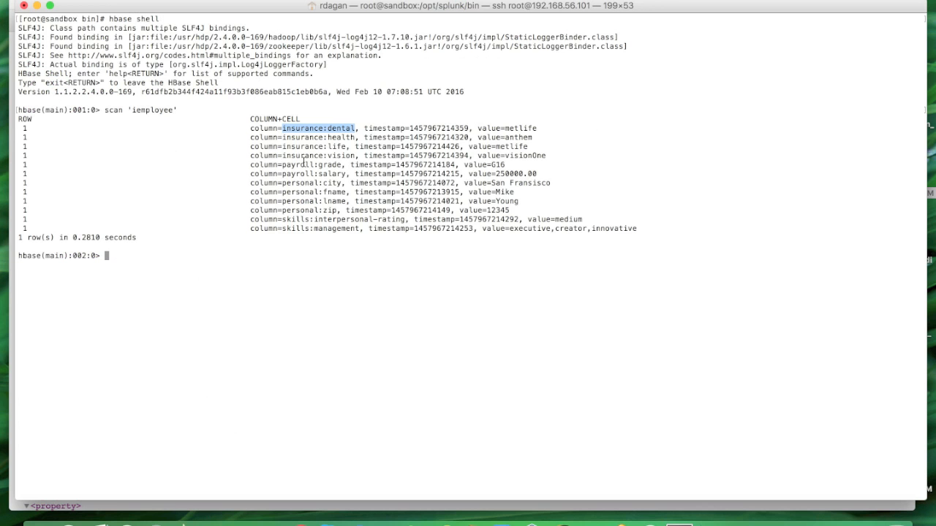
{"action": "left_click", "coordinate": [298, 130]}
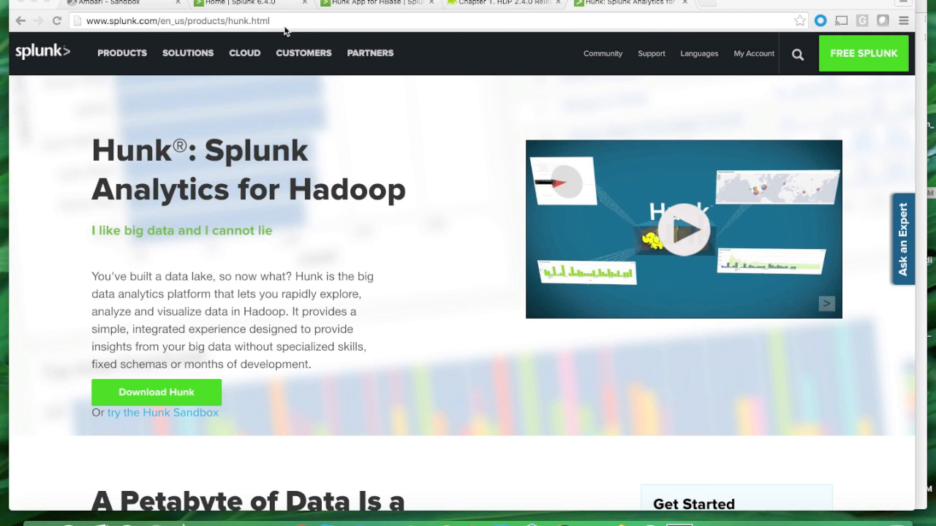
Switch to the Splunk home page and open the Virtual indexes settings
{"action": "left_click", "coordinate": [251, 4]}
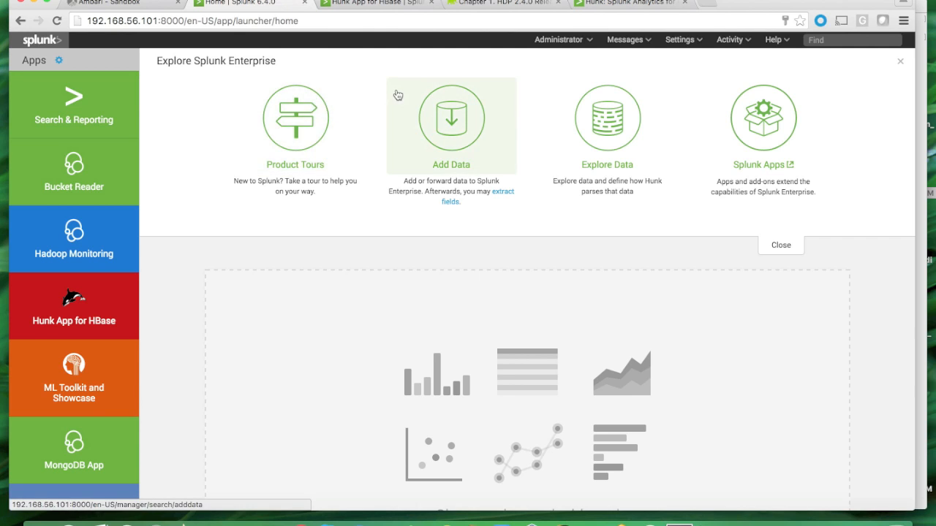
{"action": "left_click", "coordinate": [59, 62]}
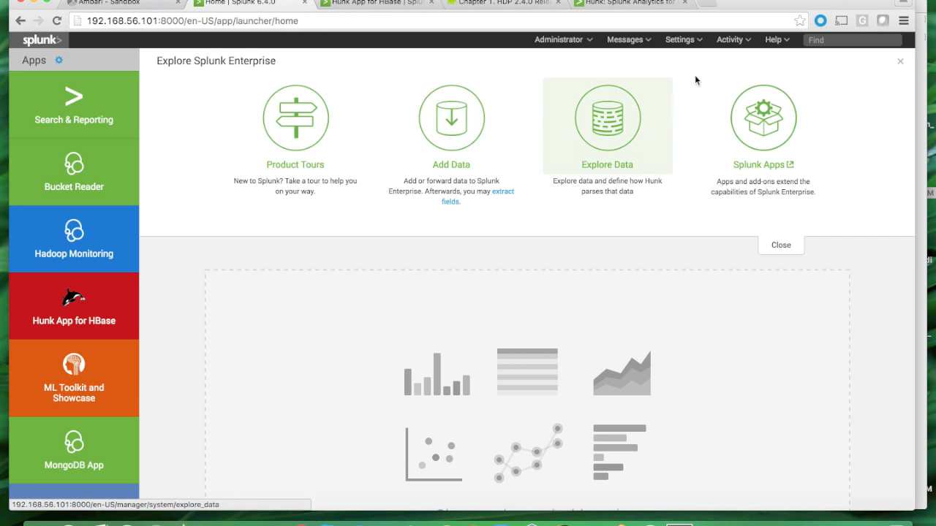
{"action": "left_click", "coordinate": [696, 45]}
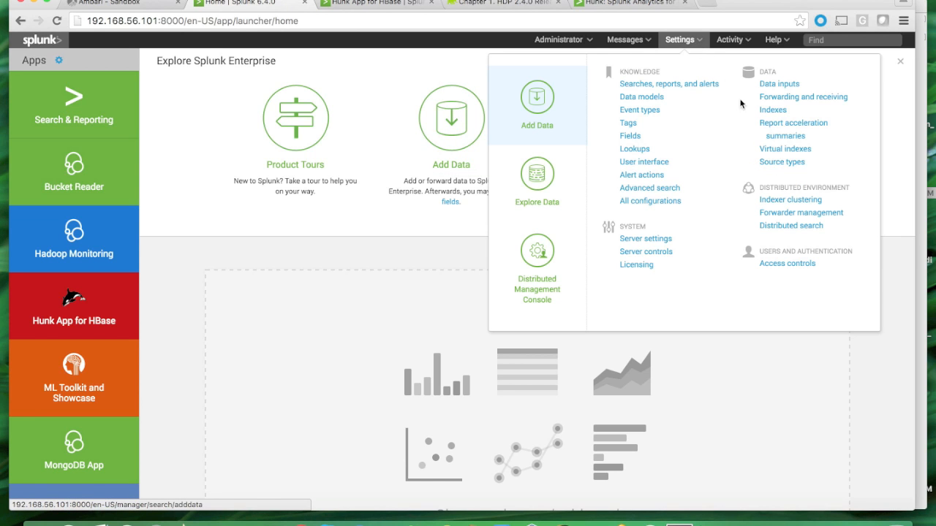
{"action": "left_click", "coordinate": [774, 150]}
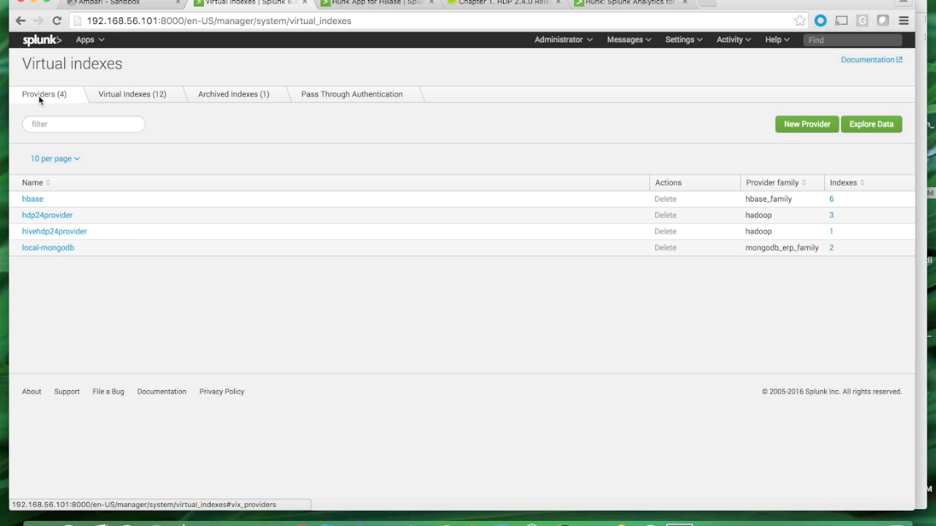
Examine the hbase provider's additional settings and return to the Virtual indexes page
{"action": "left_click", "coordinate": [31, 200]}
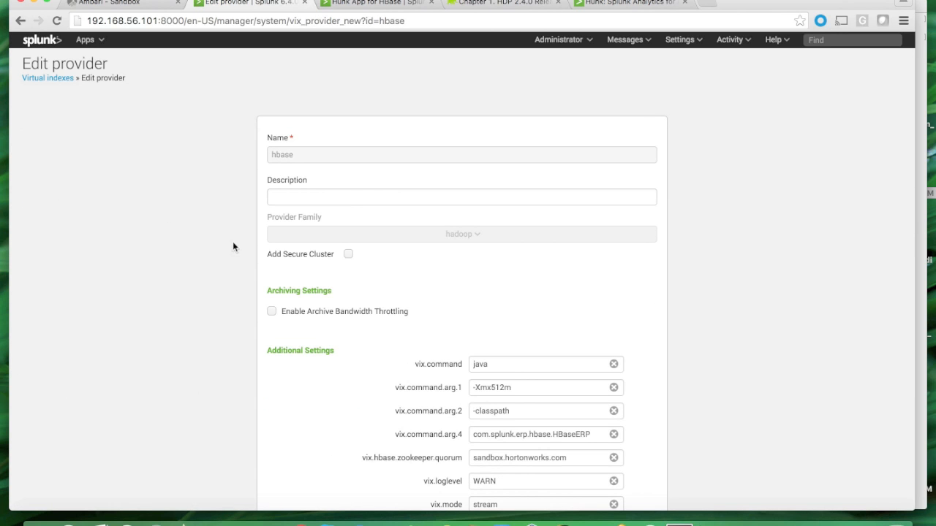
{"action": "scroll", "coordinate": [396, 366], "scroll_direction": "down", "scroll_amount": 3}
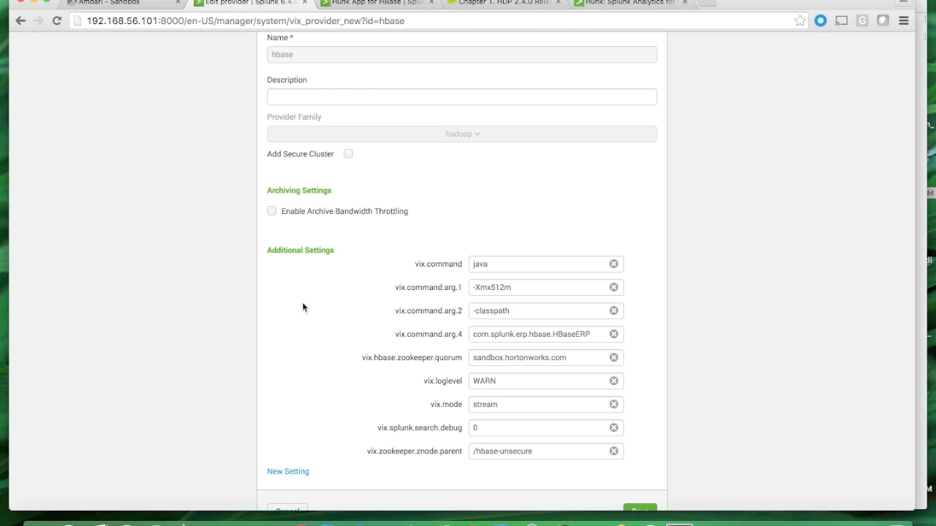
{"action": "scroll", "coordinate": [303, 307], "scroll_direction": "up", "scroll_amount": 2}
{"action": "scroll", "coordinate": [302, 303], "scroll_direction": "up", "scroll_amount": 2}
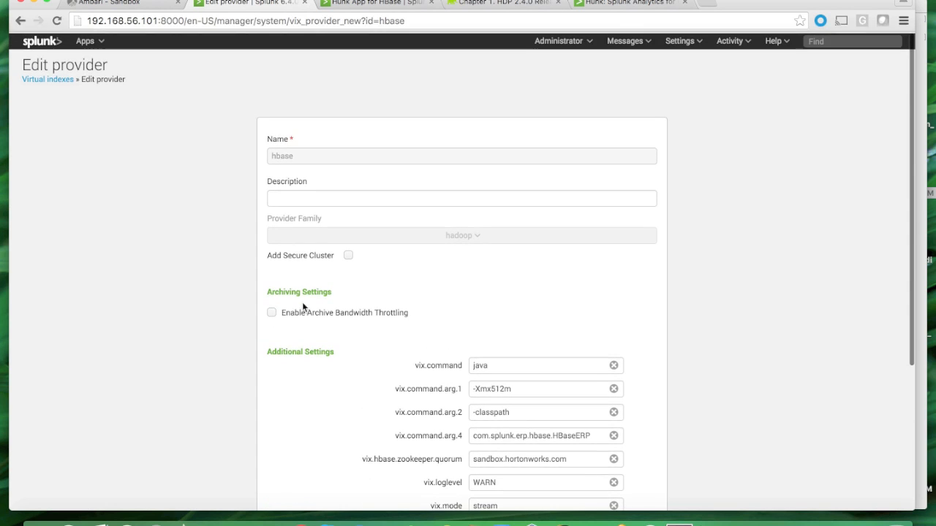
{"action": "left_click", "coordinate": [49, 79]}
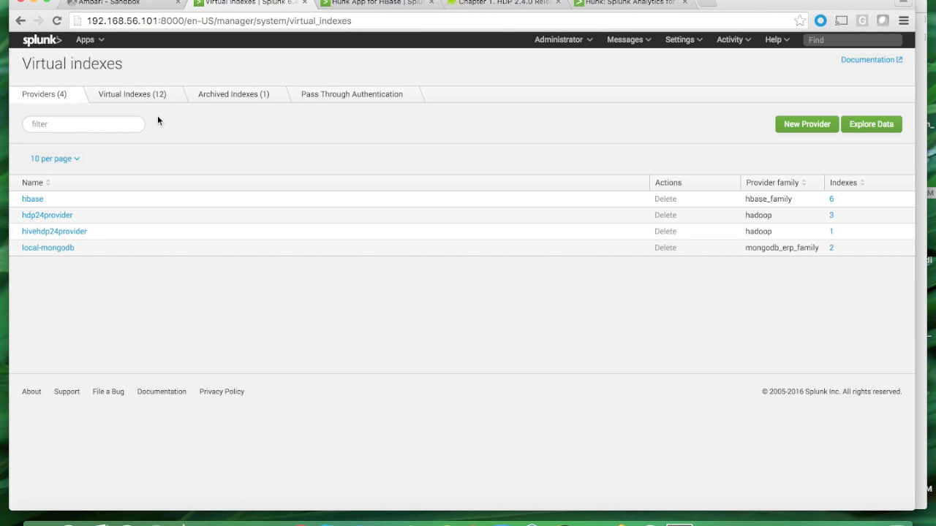
Open the employee_insurance virtual index and examine its provider, HBase family and table settings
{"action": "left_click", "coordinate": [146, 98]}
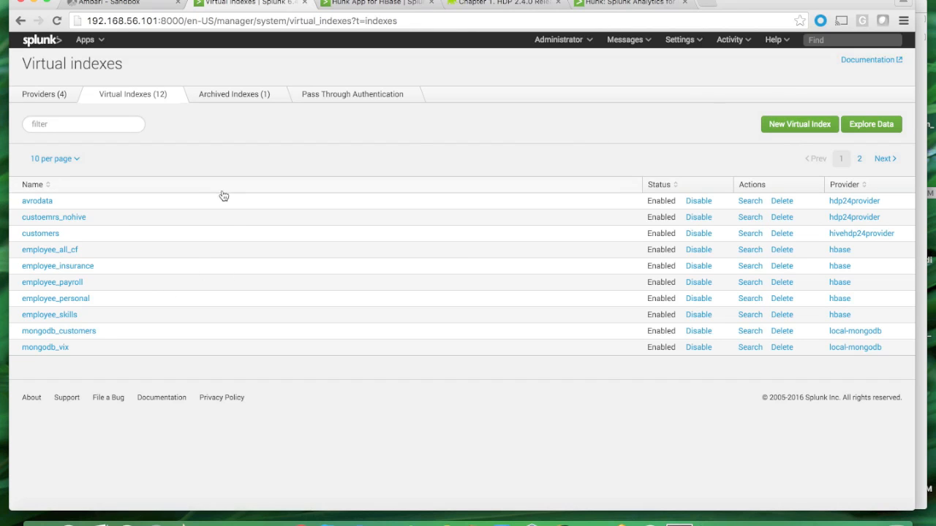
{"action": "left_click", "coordinate": [49, 267]}
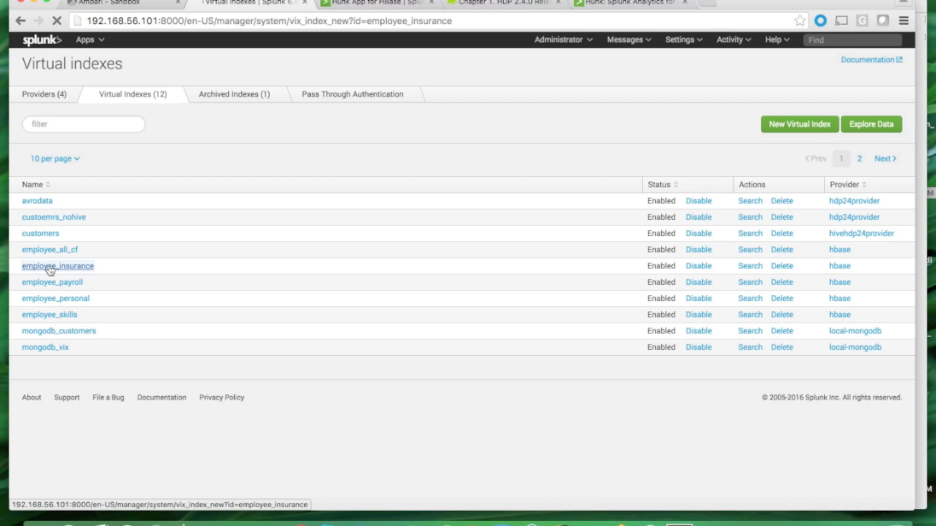
{"action": "scroll", "coordinate": [261, 262], "scroll_direction": "down", "scroll_amount": 1}
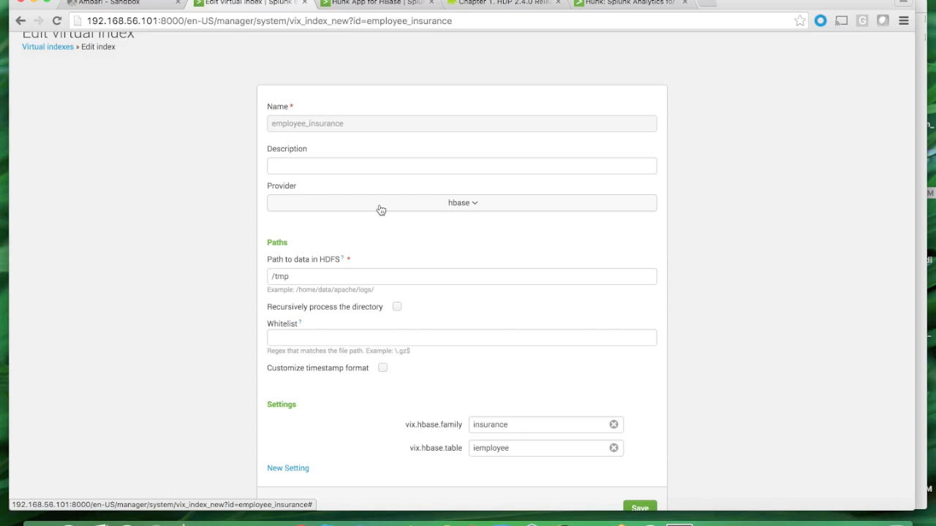
{"action": "scroll", "coordinate": [395, 267], "scroll_direction": "down", "scroll_amount": 3}
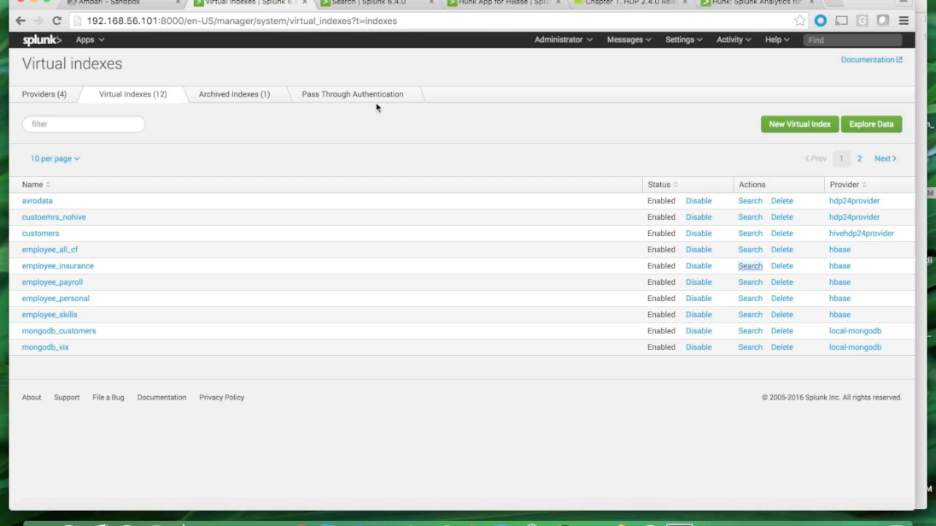
Examine the employee_all_cf virtual index settings, leave them without saving, and run a search on that index
{"action": "left_click", "coordinate": [45, 252]}
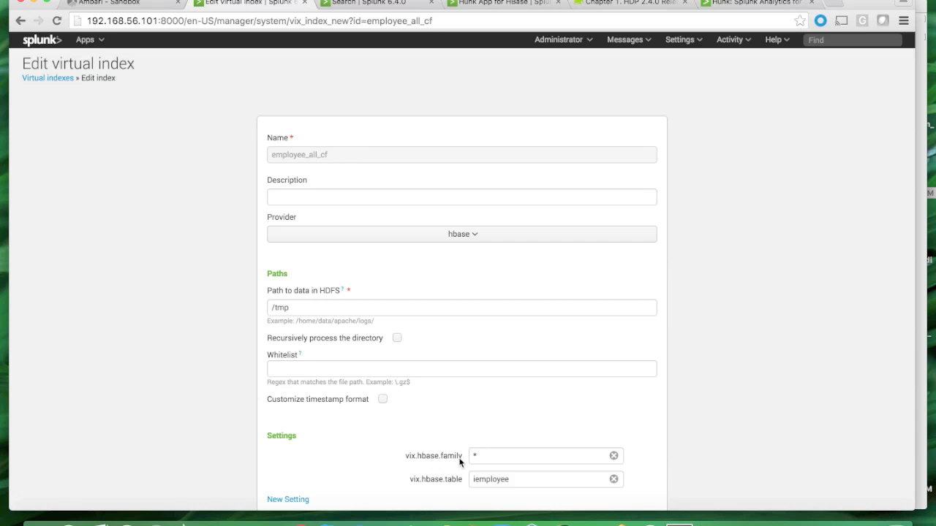
{"action": "scroll", "coordinate": [459, 463], "scroll_direction": "down", "scroll_amount": 1}
{"action": "scroll", "coordinate": [459, 463], "scroll_direction": "down", "scroll_amount": 1}
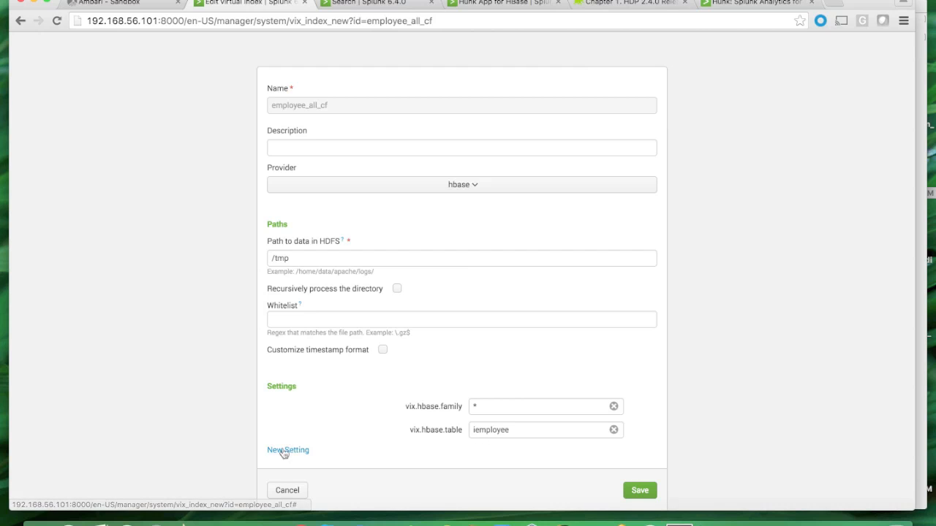
{"action": "left_click", "coordinate": [286, 490]}
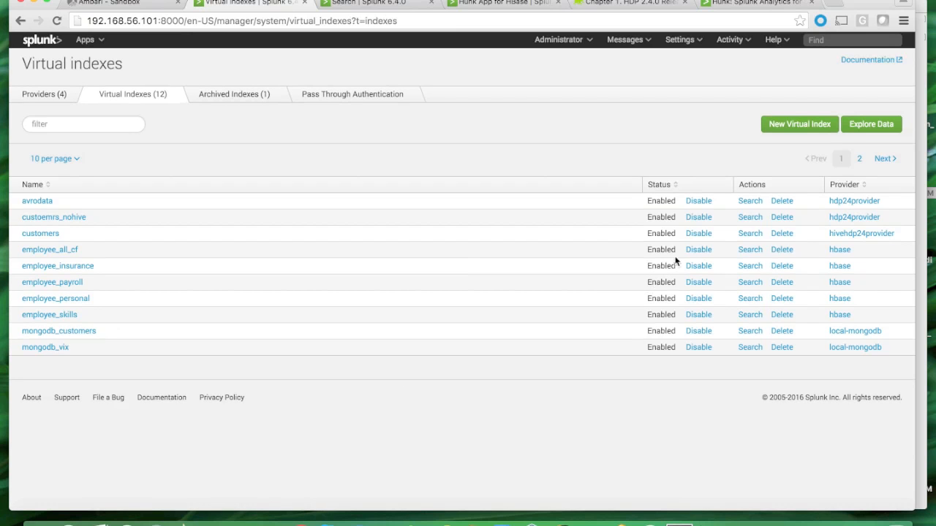
{"action": "left_click", "coordinate": [751, 250]}
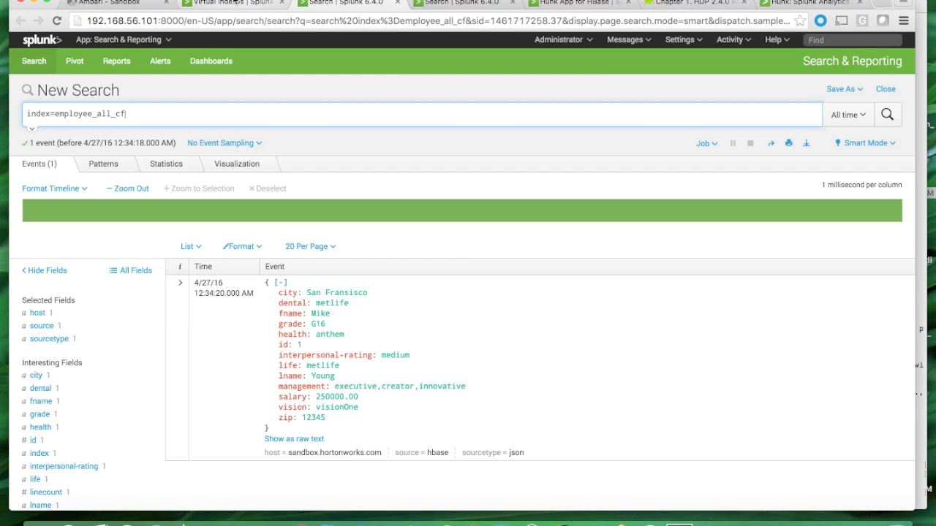
Return to the virtual indexes, open mytable, and examine its column type, datetime, family and table settings
{"action": "left_click", "coordinate": [227, 5]}
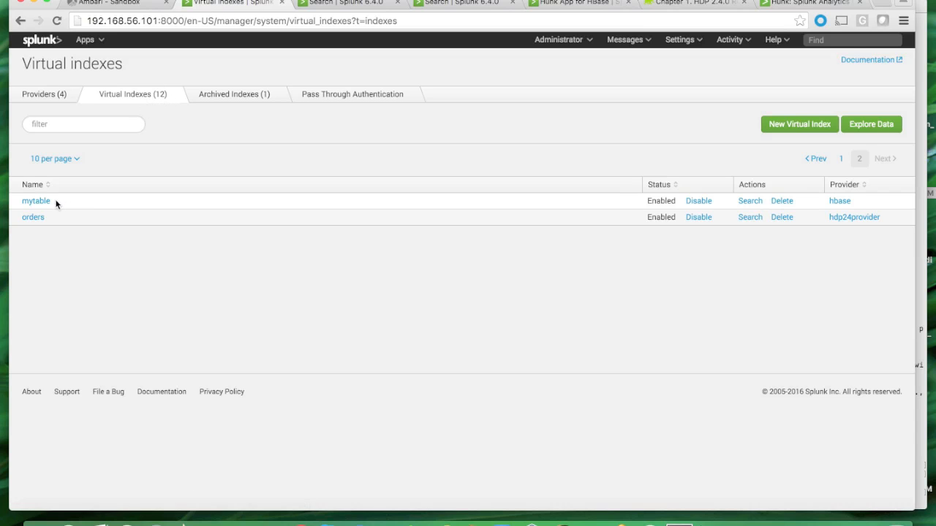
{"action": "left_click", "coordinate": [37, 202]}
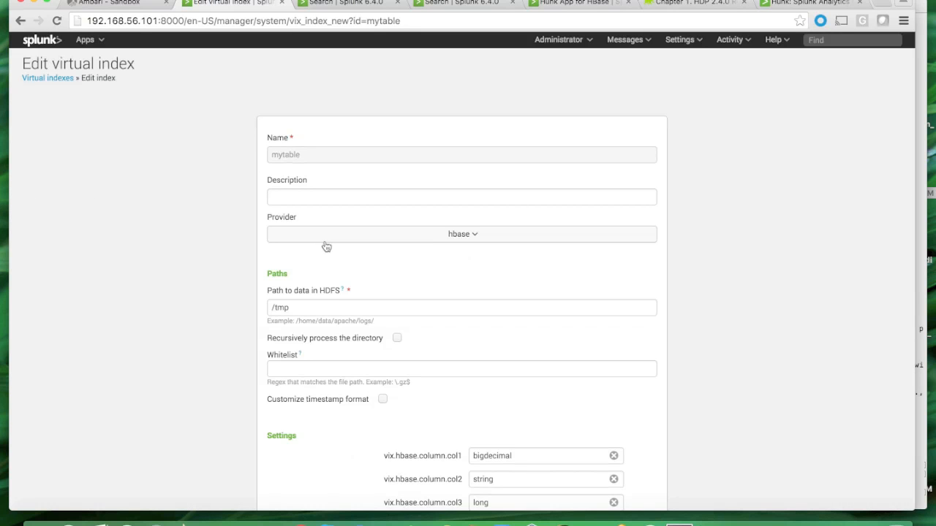
{"action": "scroll", "coordinate": [326, 247], "scroll_direction": "down", "scroll_amount": 5}
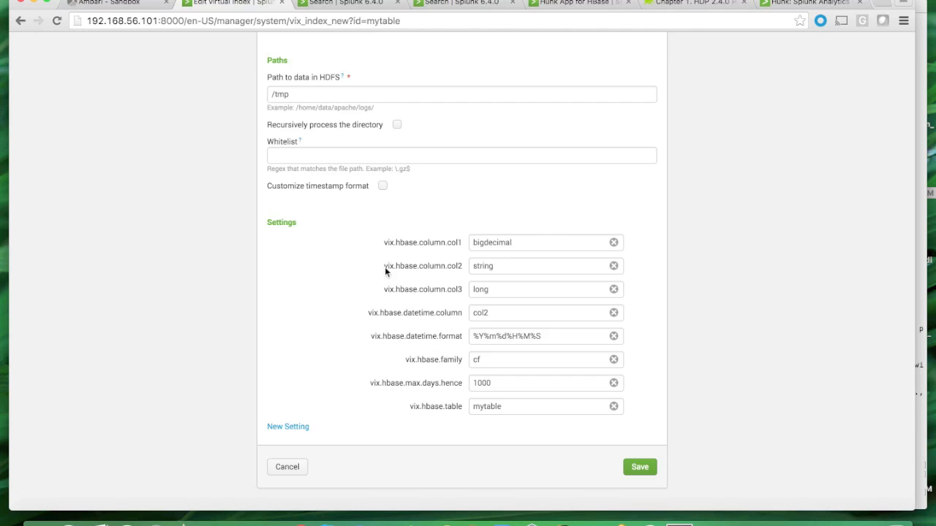
{"action": "scroll", "coordinate": [379, 255], "scroll_direction": "up", "scroll_amount": 3}
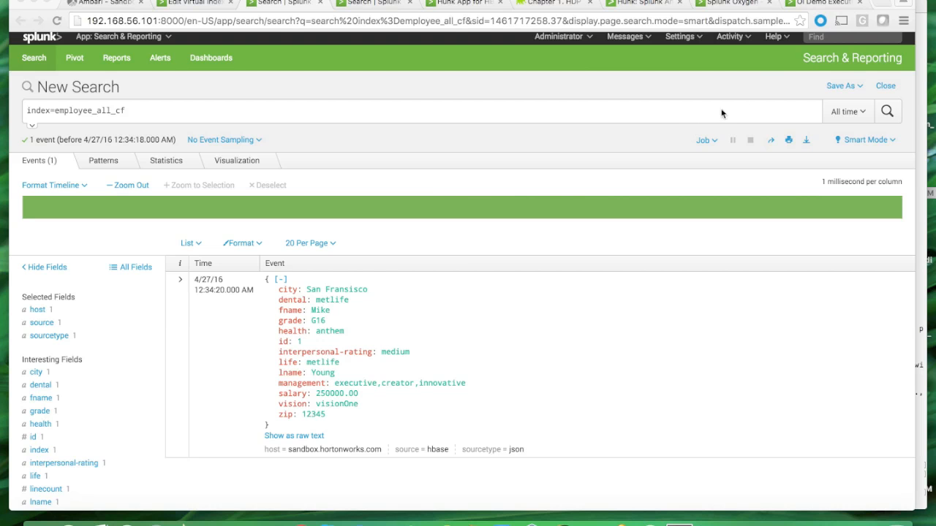
Open the OI Demo Executive View dashboard and look over its panels
{"action": "left_click", "coordinate": [813, 4]}
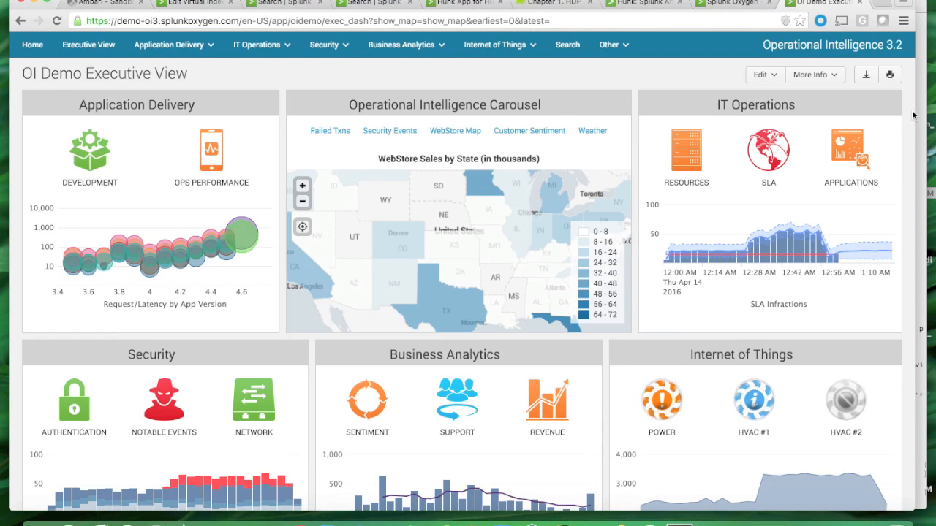
{"action": "scroll", "coordinate": [913, 114], "scroll_direction": "down", "scroll_amount": 1}
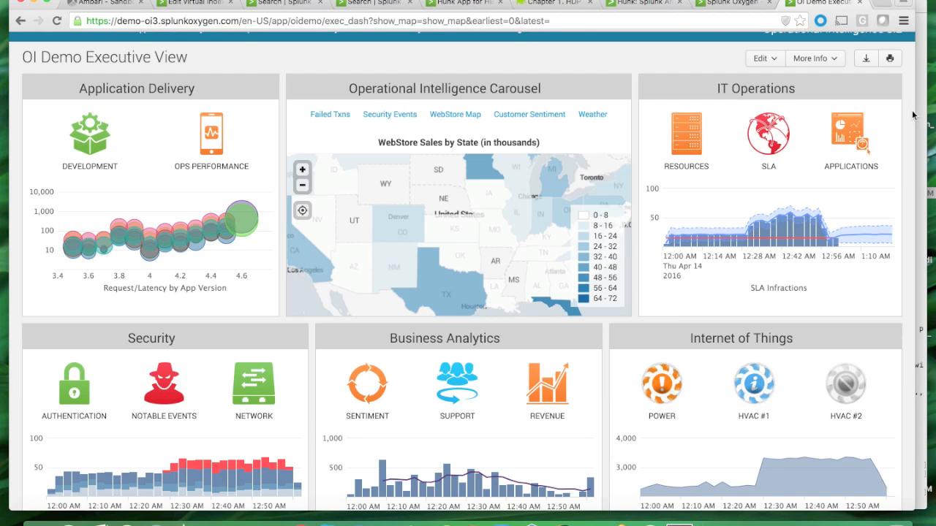
{"action": "scroll", "coordinate": [912, 114], "scroll_direction": "up", "scroll_amount": 2}
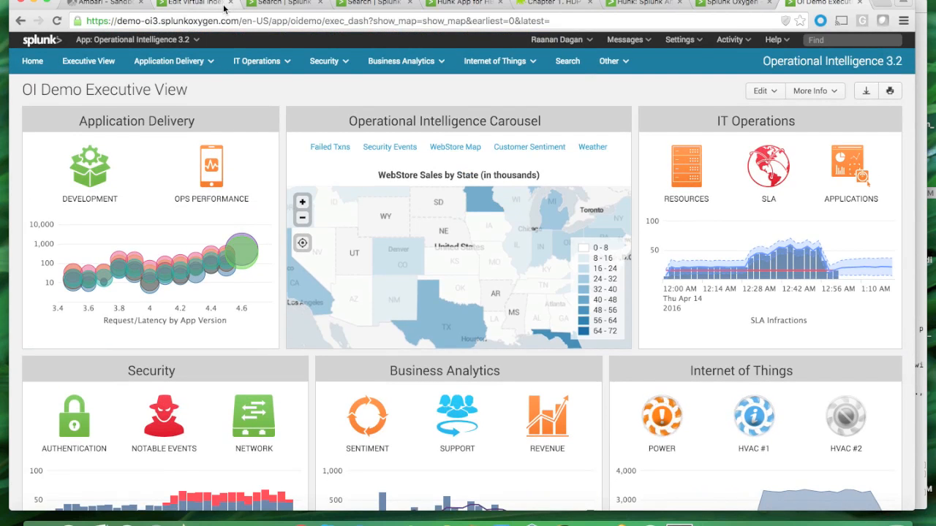